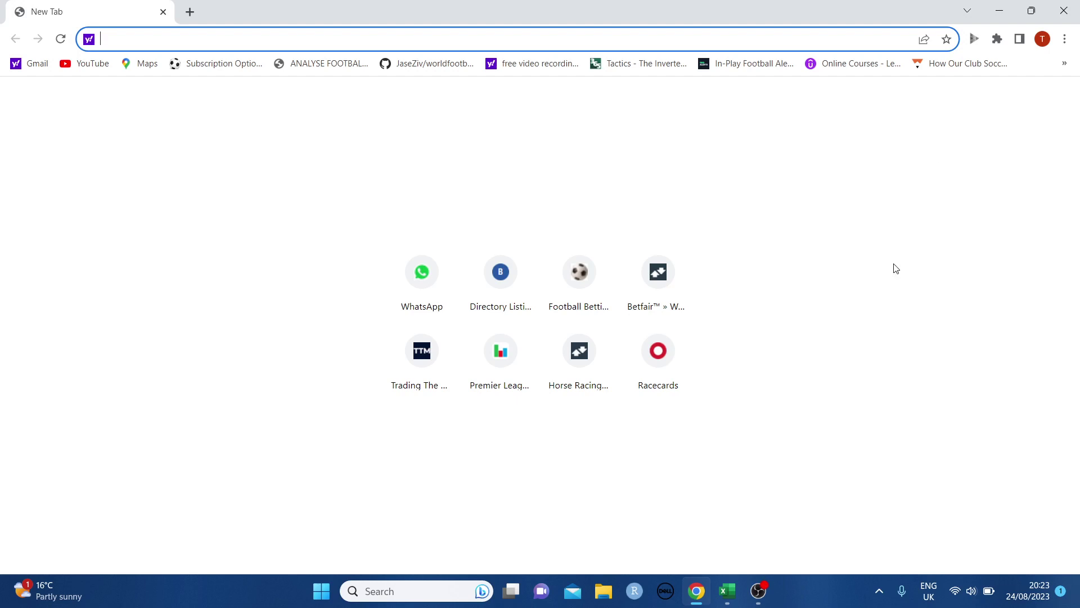
Open the Betfair price files Directory Listing page and scroll down to its file table.
mouse_move(501, 282)
left_click(510, 291)
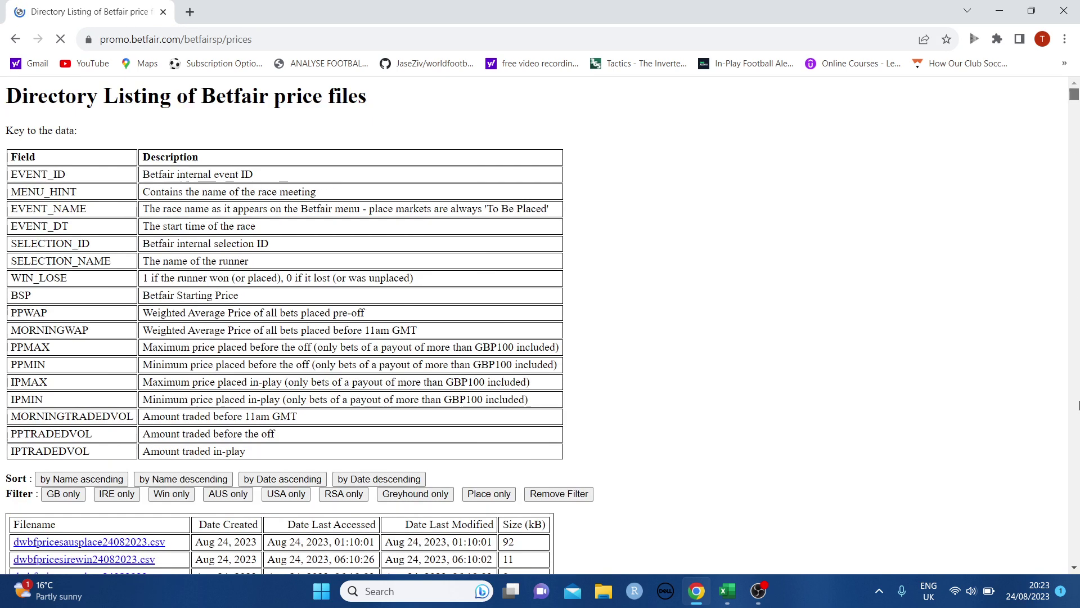
left_click(1074, 567)
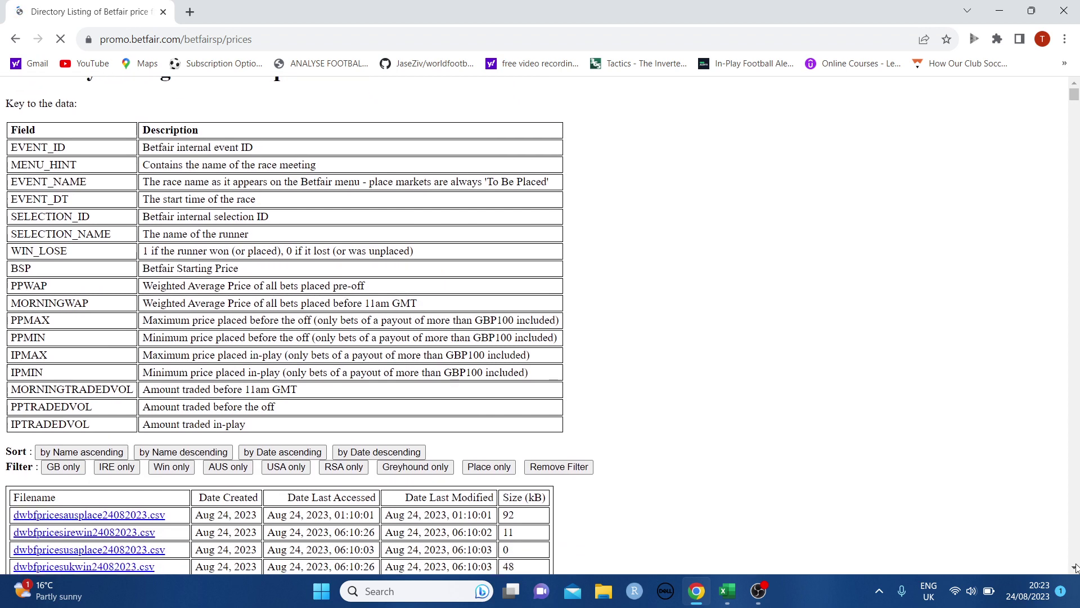
scroll(1074, 567, "down", 2)
scroll(1075, 567, "down", 1)
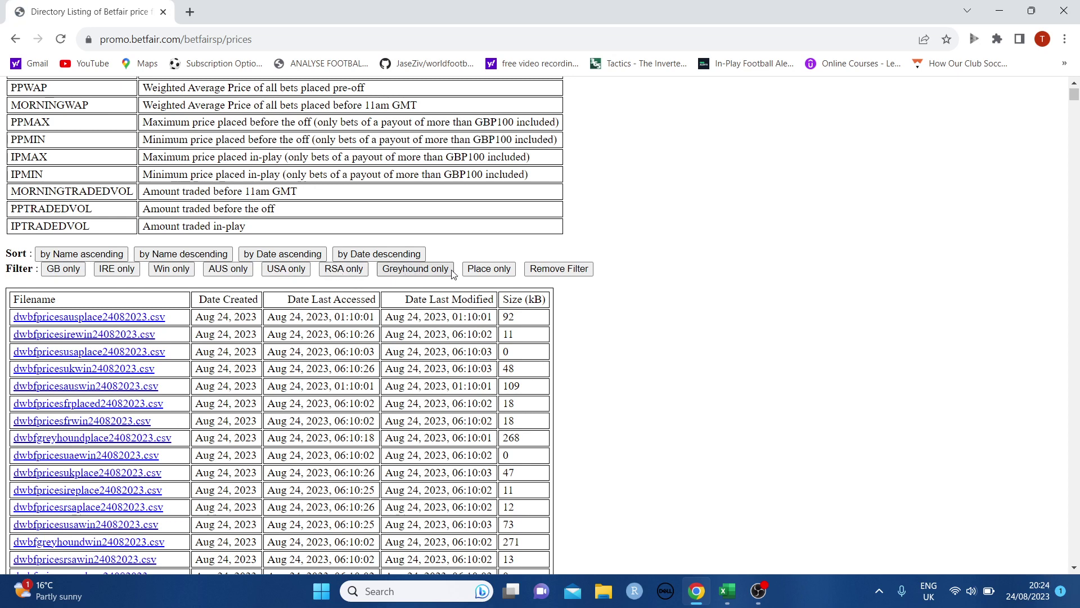
Filter the listing to GB only and download dwbfpricesukwin24082023.csv.
left_click(65, 274)
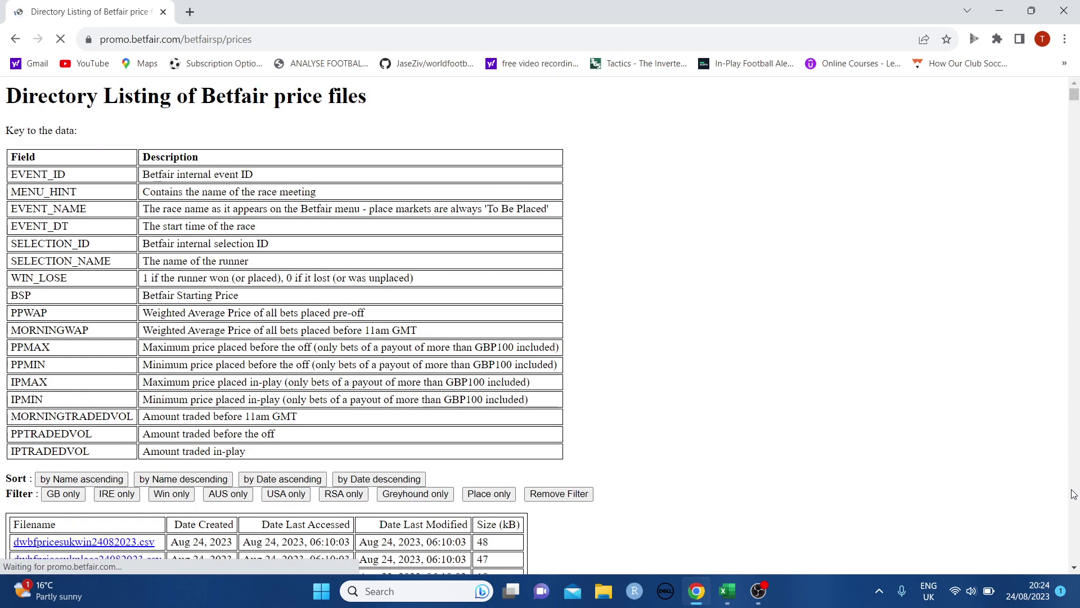
scroll(1072, 494, "down", 6)
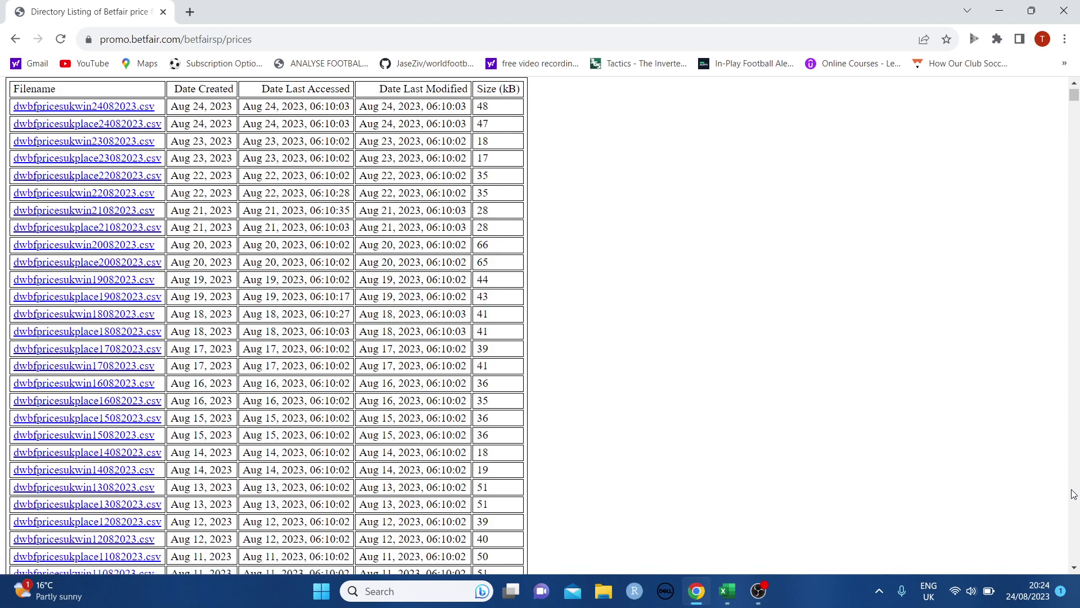
scroll(1073, 493, "down", 15)
scroll(1073, 494, "down", 15)
scroll(1073, 494, "down", 15)
scroll(1073, 493, "down", 15)
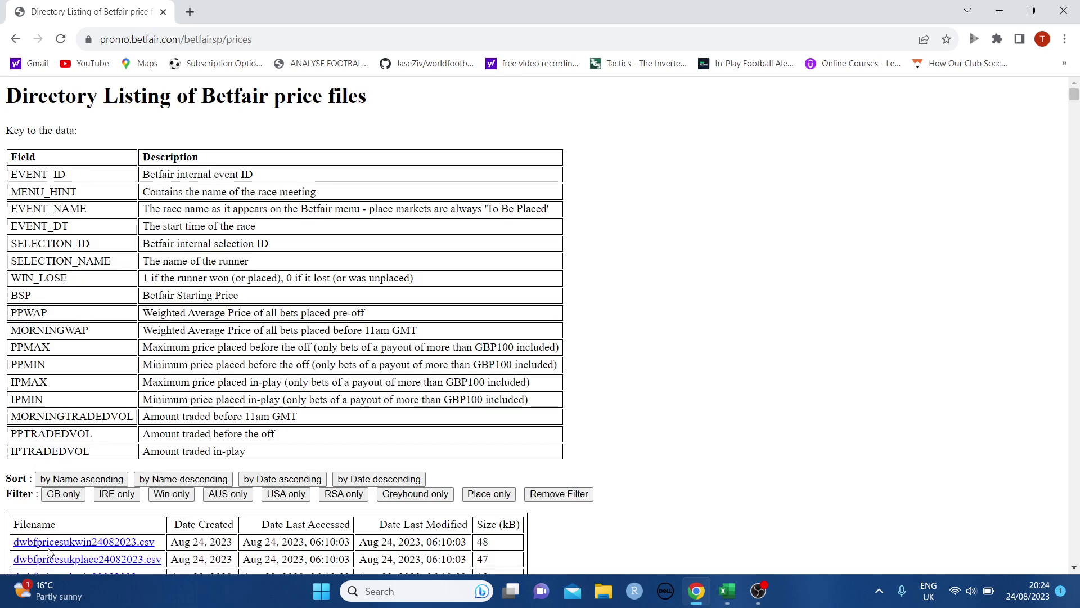
left_click(56, 543)
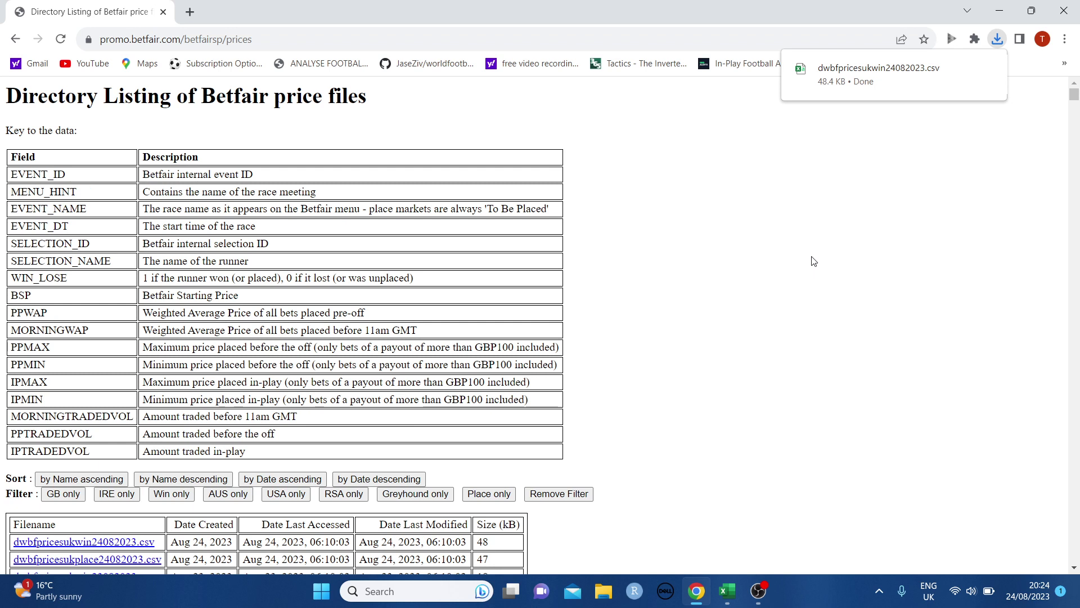
mouse_move(727, 591)
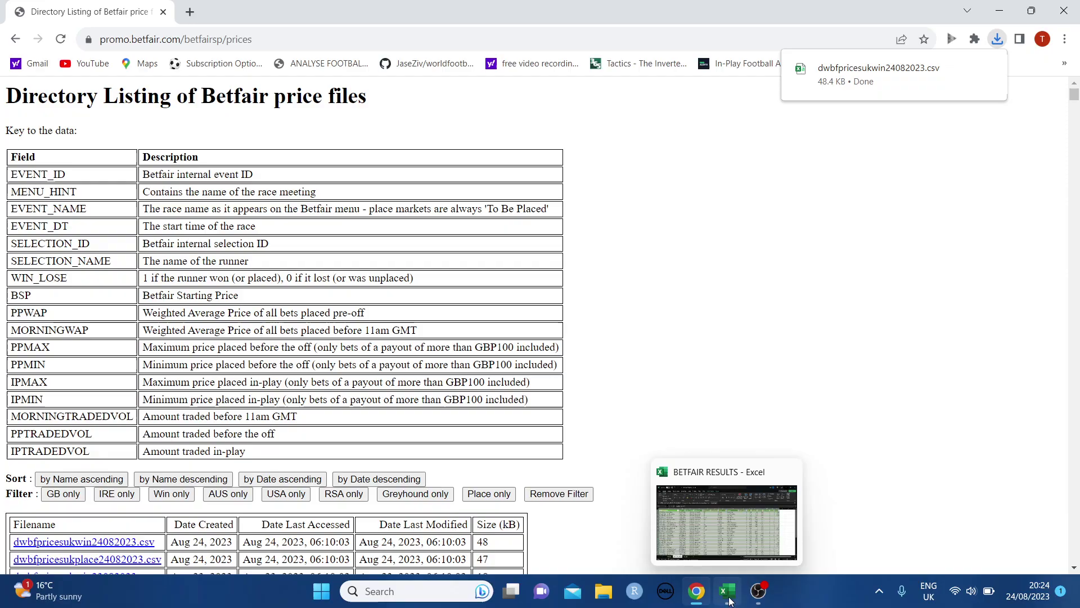
Bring the BETFAIR RESULTS Excel window to the front from the taskbar.
left_click(727, 591)
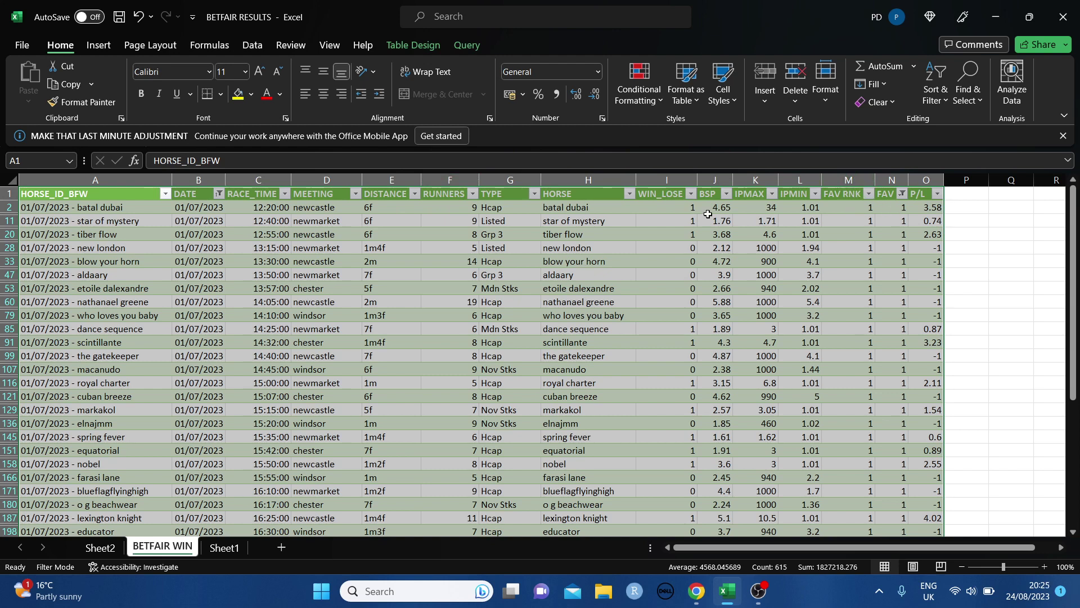
Clear all filters on the BETFAIR WIN table using Data > Clear.
left_click(255, 48)
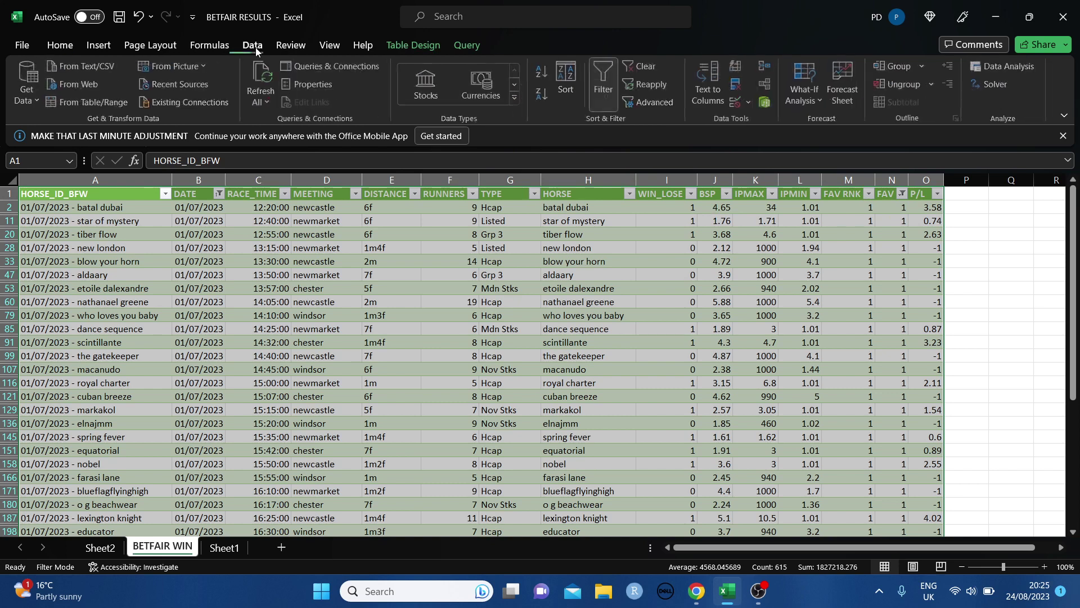
left_click(658, 61)
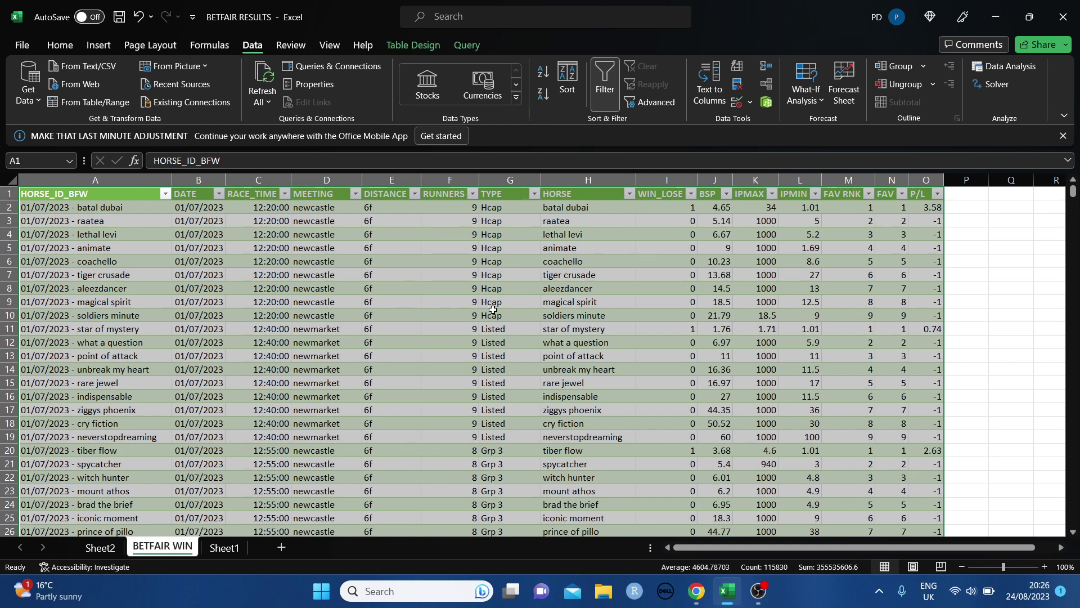
left_click(535, 194)
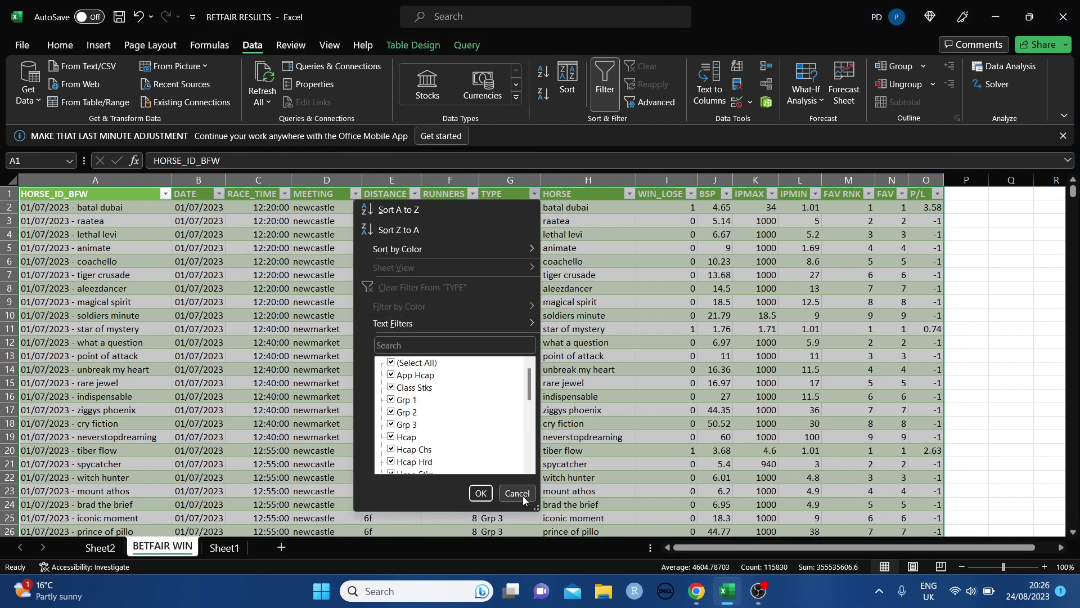
left_click(517, 494)
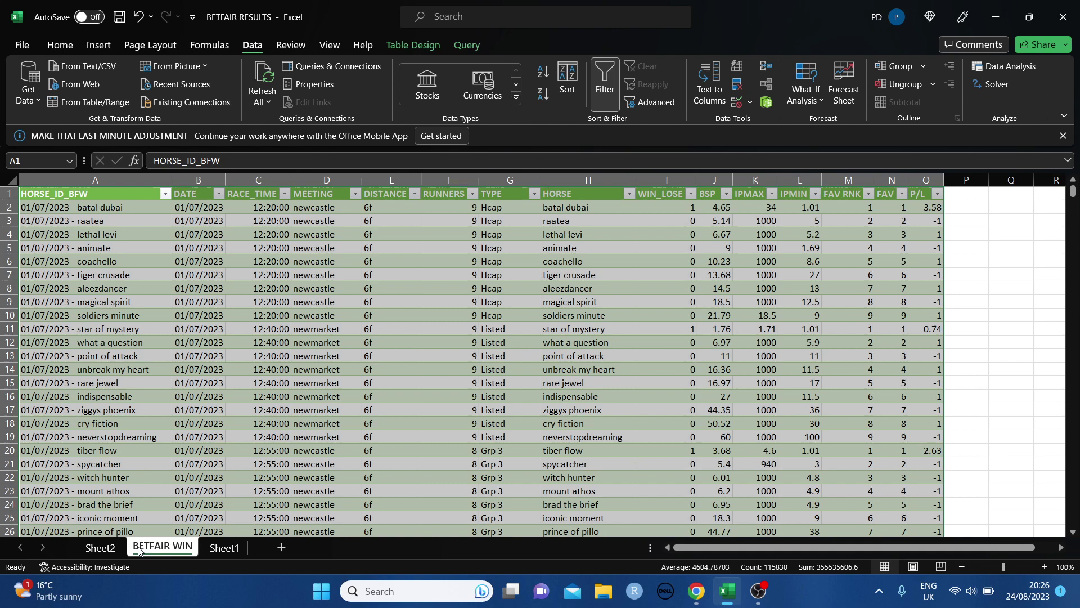
On Sheet2, check the pivot's FAV RNK filter and align the TYPE, DISTANCE and MEETING slicers.
left_click(99, 549)
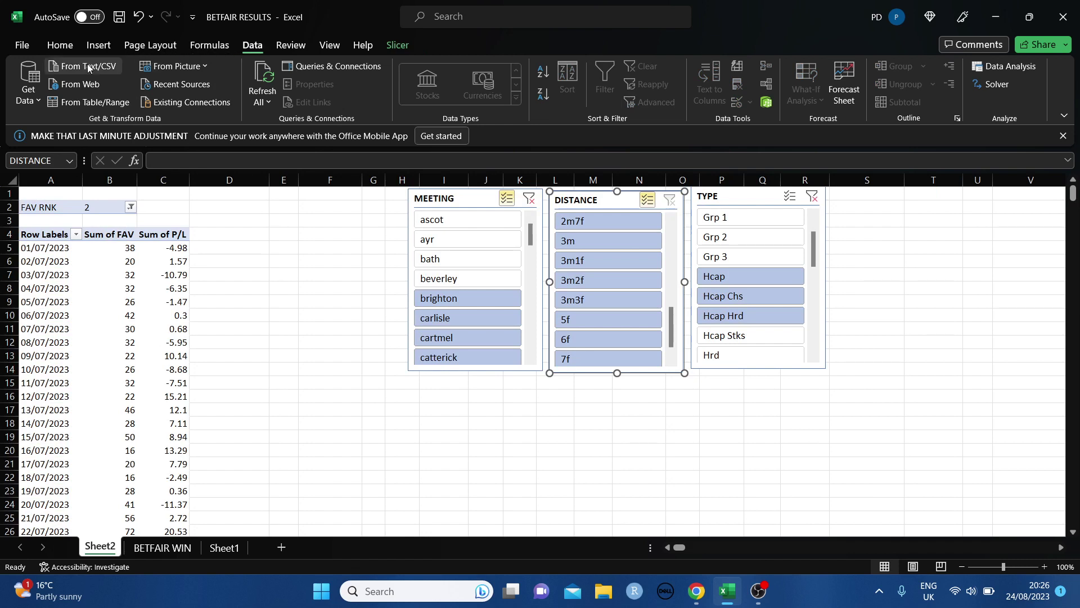
left_click(100, 207)
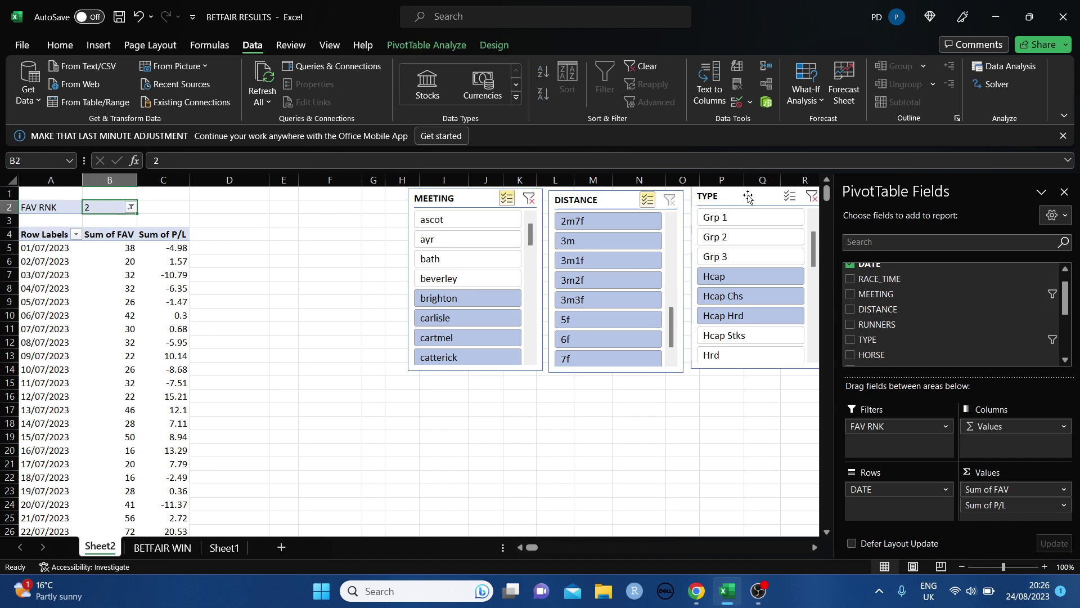
left_click_drag(748, 196, 743, 203)
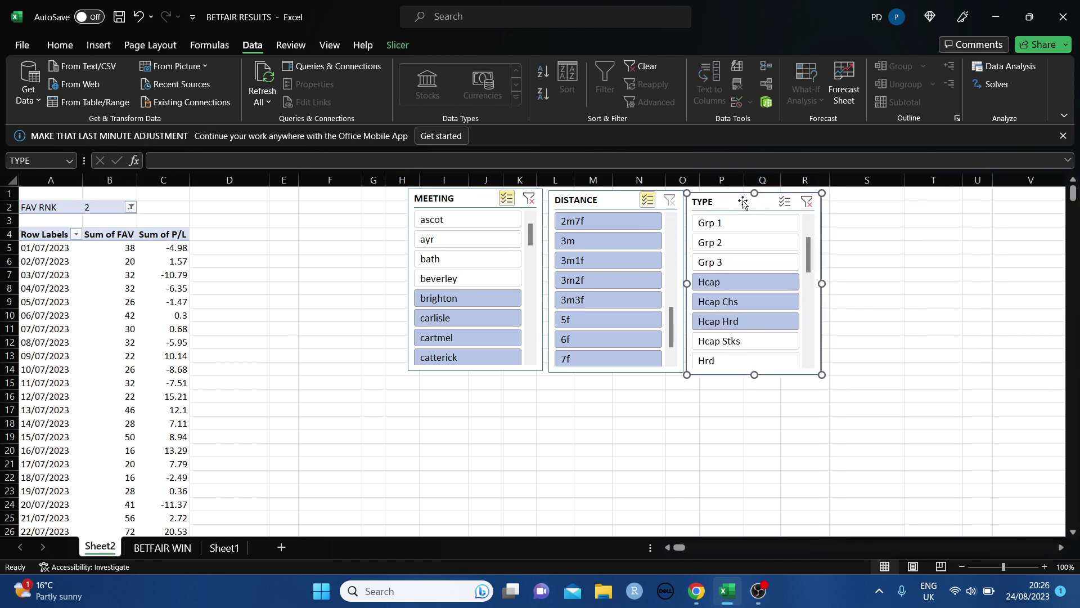
left_click(614, 197)
left_click_drag(614, 198, 615, 200)
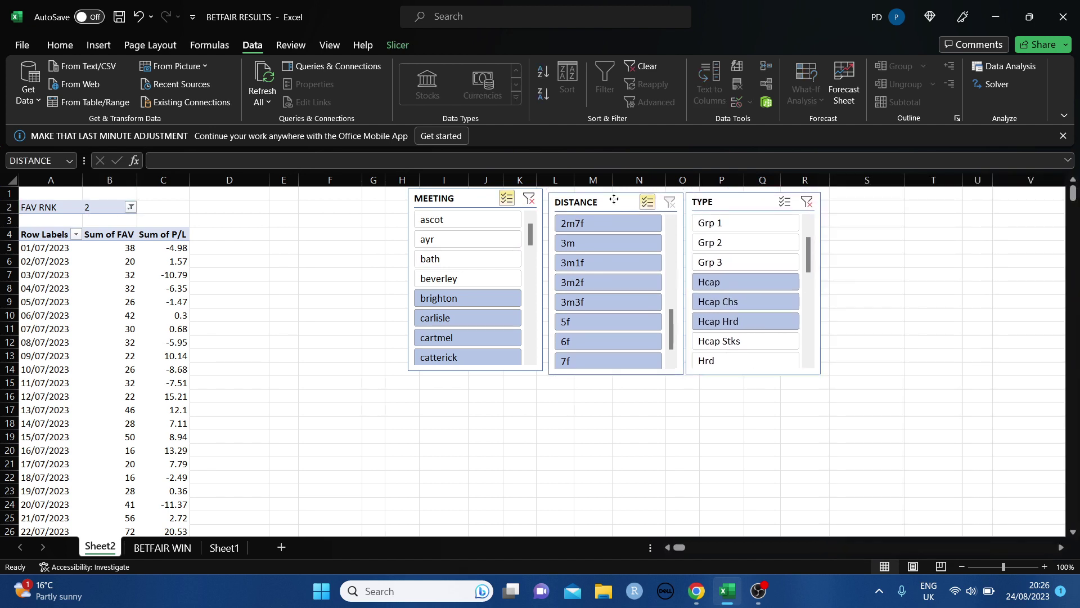
left_click(475, 201)
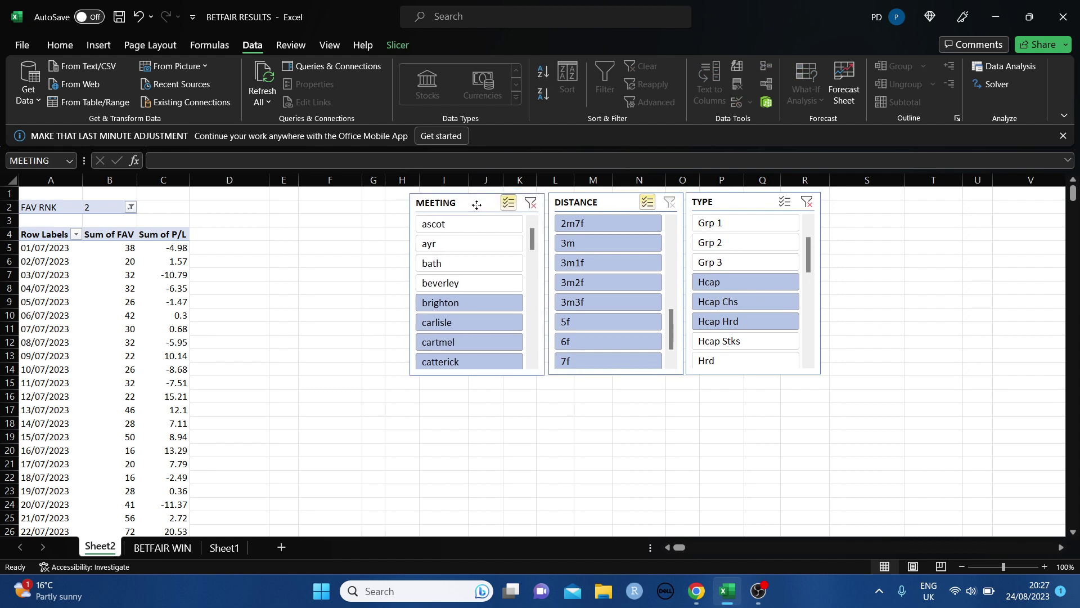
left_click_drag(475, 200, 478, 206)
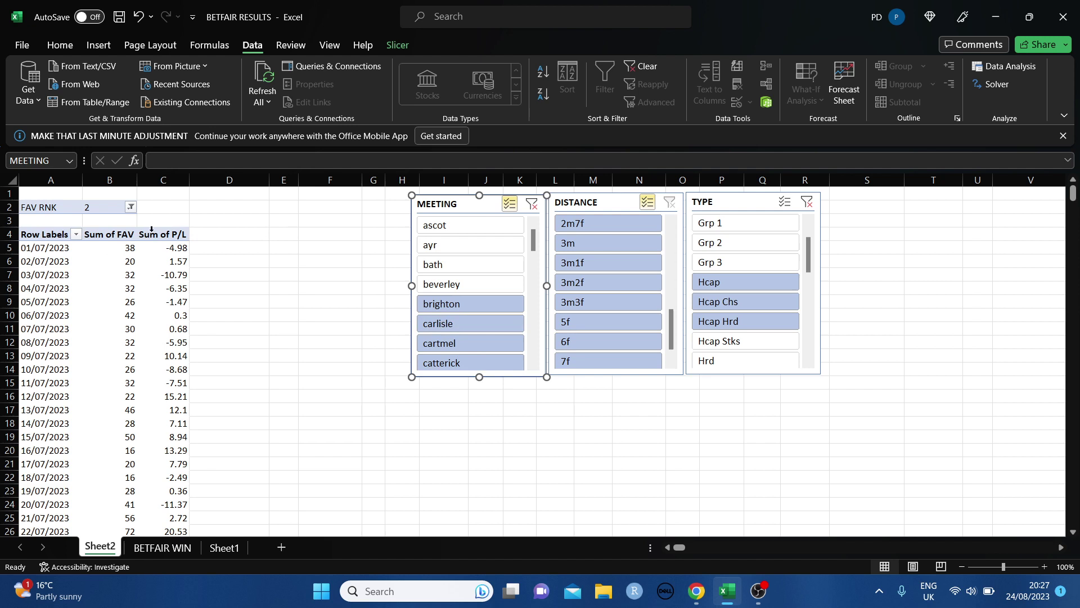
Clear the MEETING slicer and add Hcap Stks to the TYPE selection, giving a 59.64 Grand Total.
left_click(532, 205)
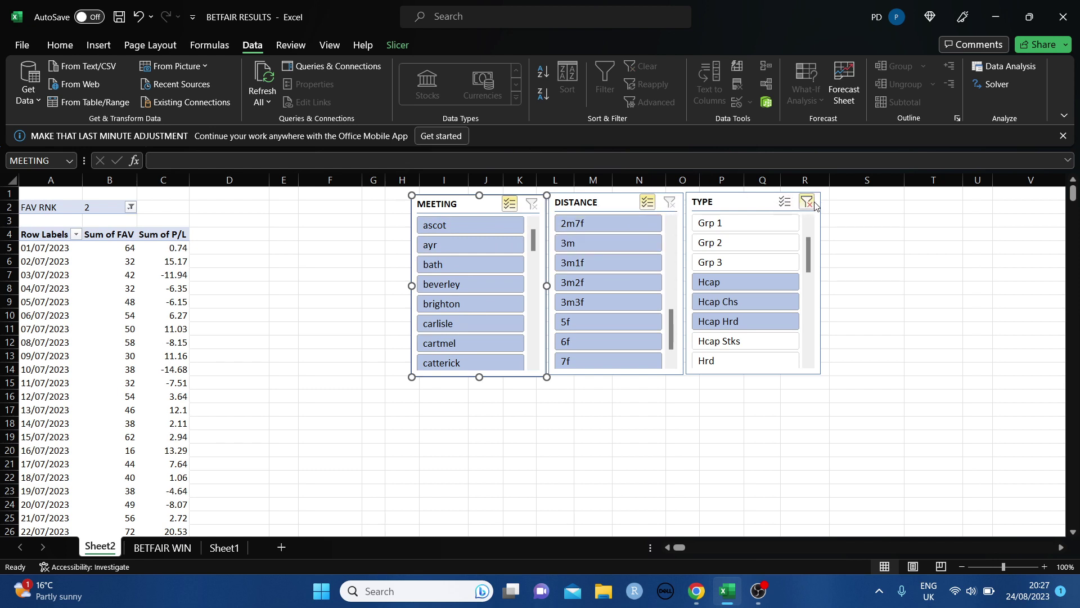
left_click_drag(809, 248, 810, 262)
scroll(810, 261, "down", 2)
scroll(809, 262, "up", 1)
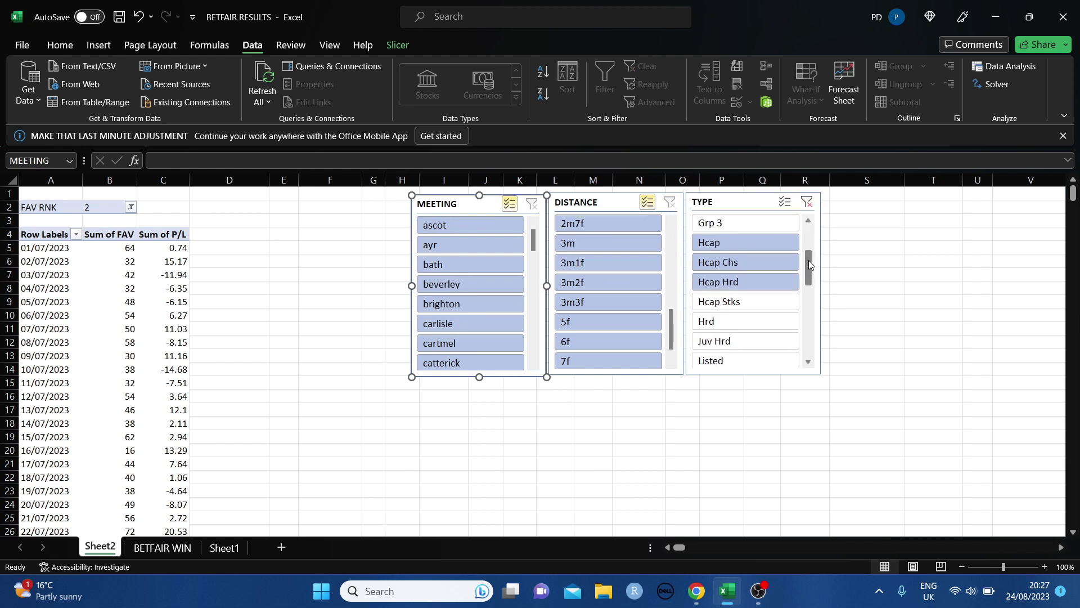
left_click(765, 301, "ctrl")
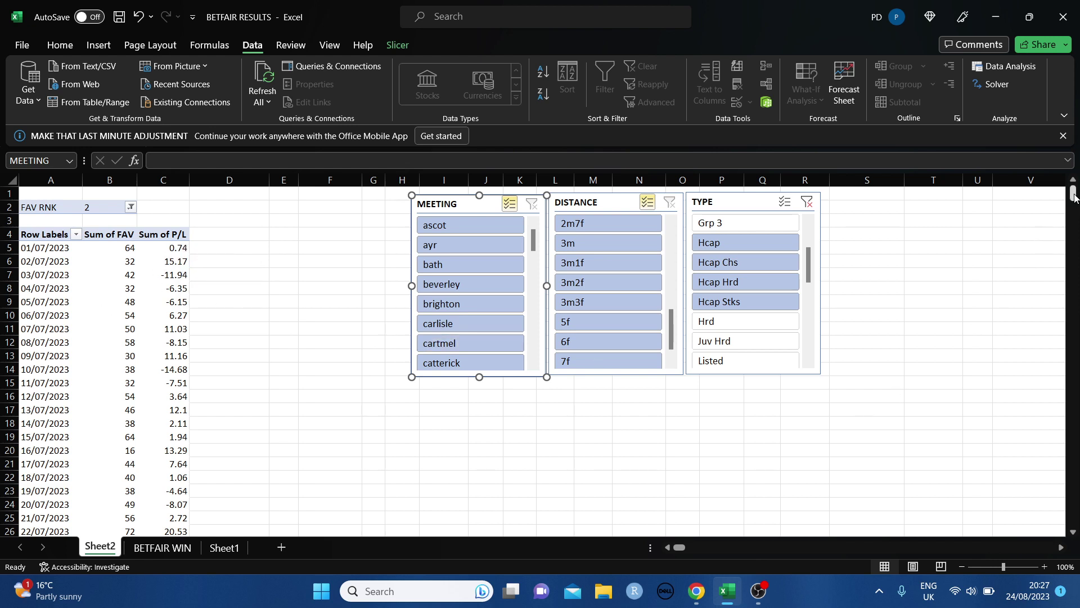
left_click_drag(1074, 195, 1074, 205)
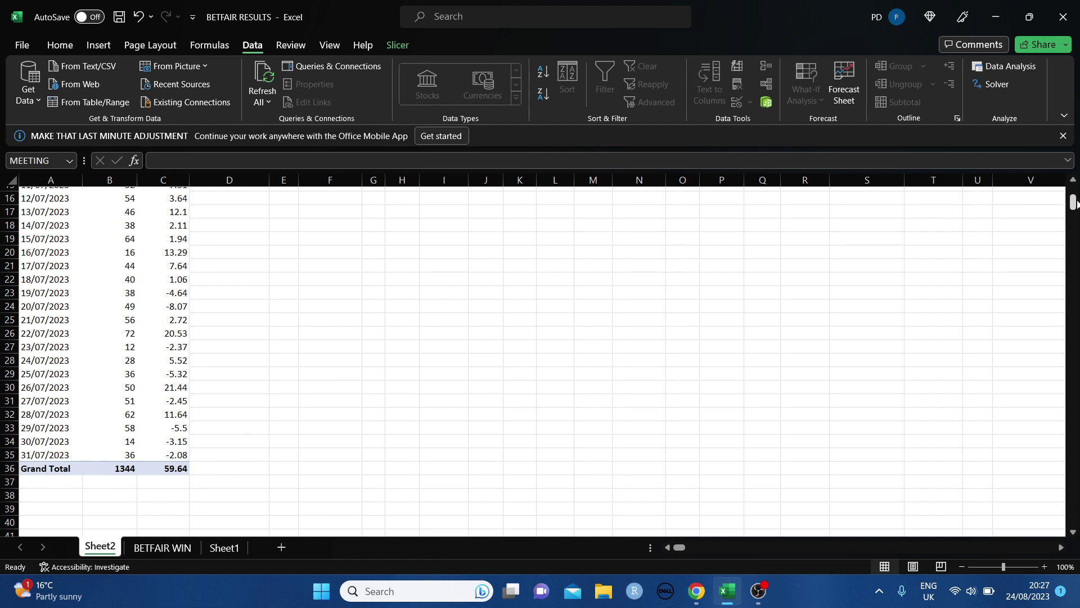
Restrict the TYPE slicer to Mdn, Mdn Hcap, Mdn Hrd and Mdn Stks races.
left_click_drag(1074, 203, 1074, 192)
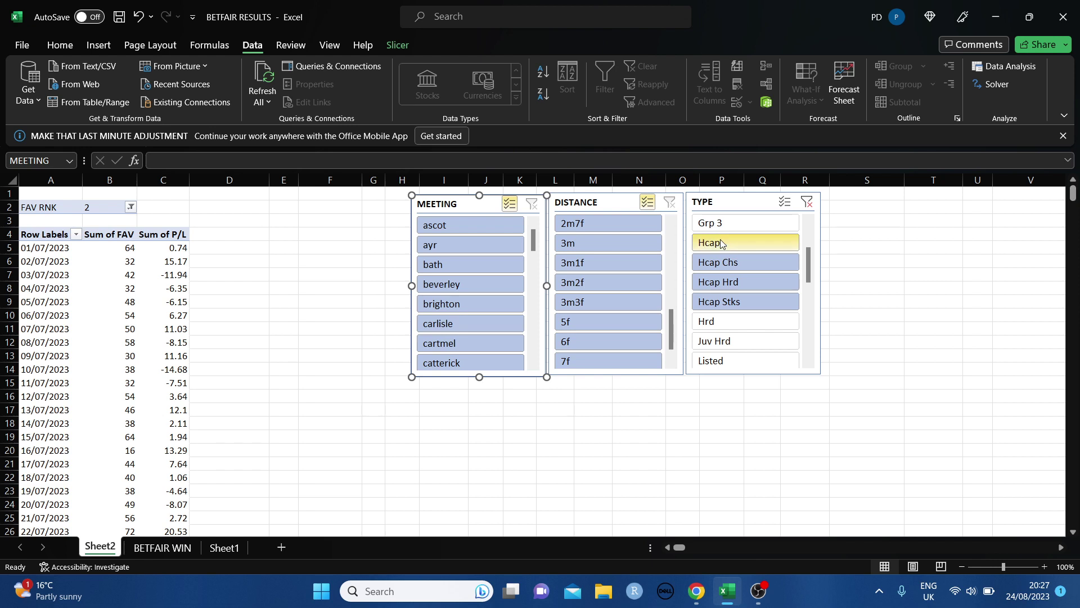
left_click(726, 243)
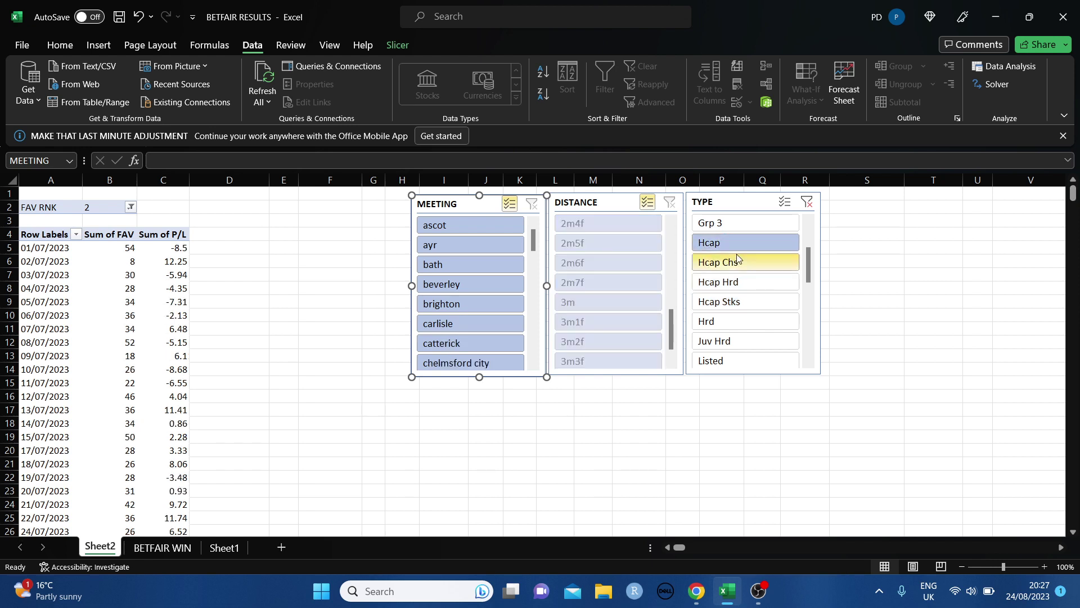
left_click_drag(809, 266, 811, 288)
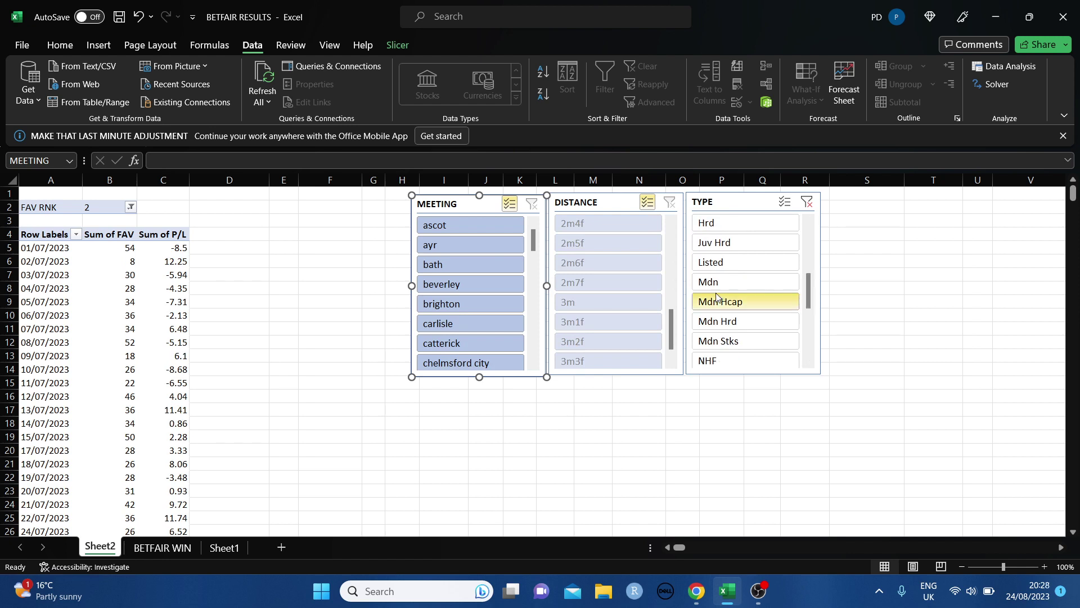
left_click(714, 286)
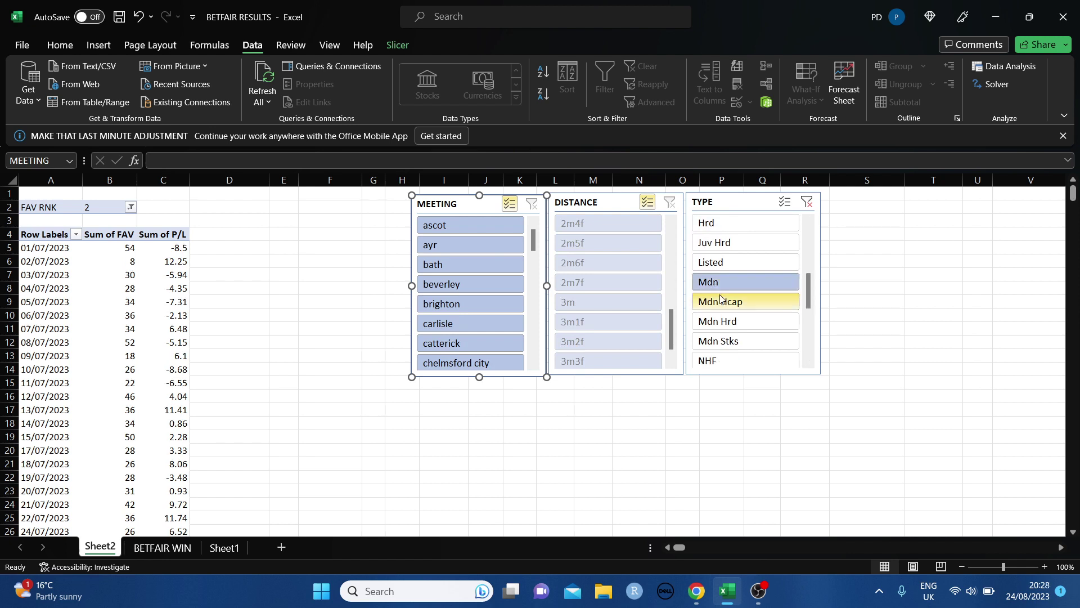
left_click(721, 299, "ctrl")
left_click(727, 324, "ctrl")
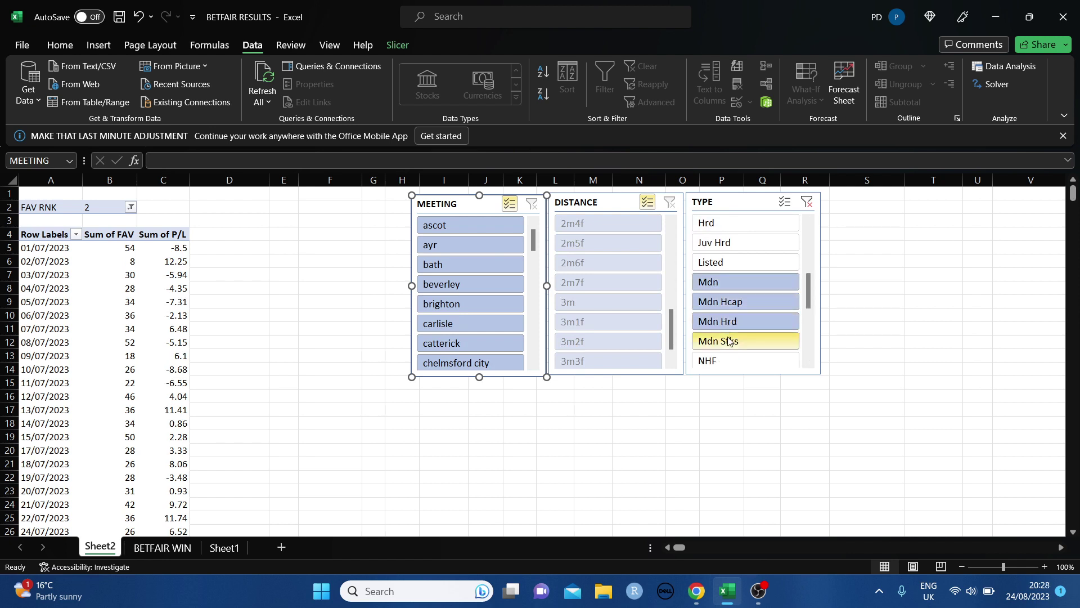
left_click(729, 341, "ctrl")
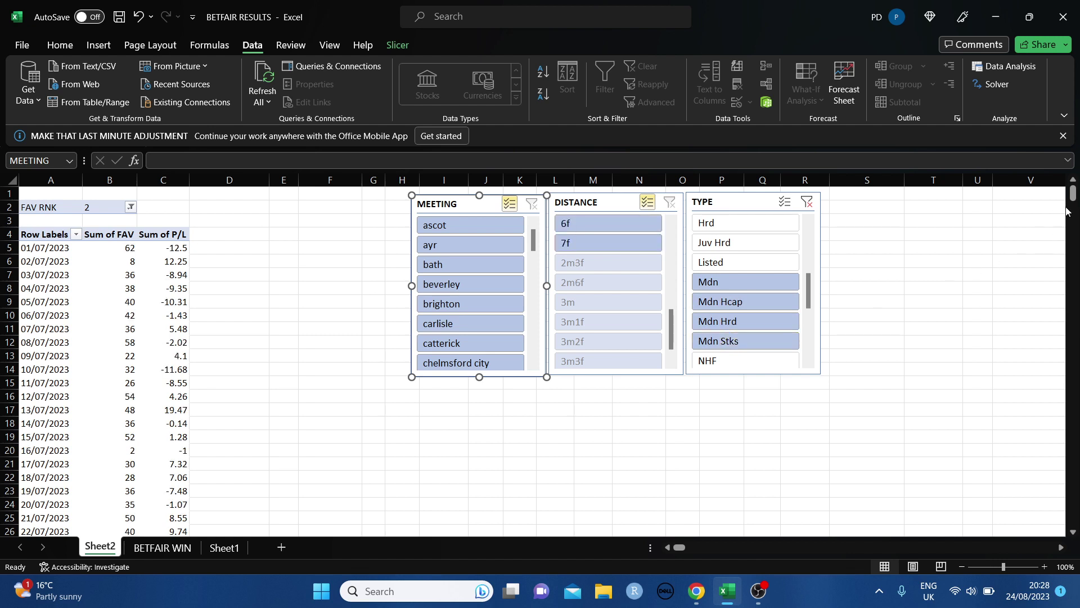
mouse_move(1073, 196)
left_mouse_down()
mouse_move(1074, 207)
mouse_move(1074, 191)
left_mouse_up()
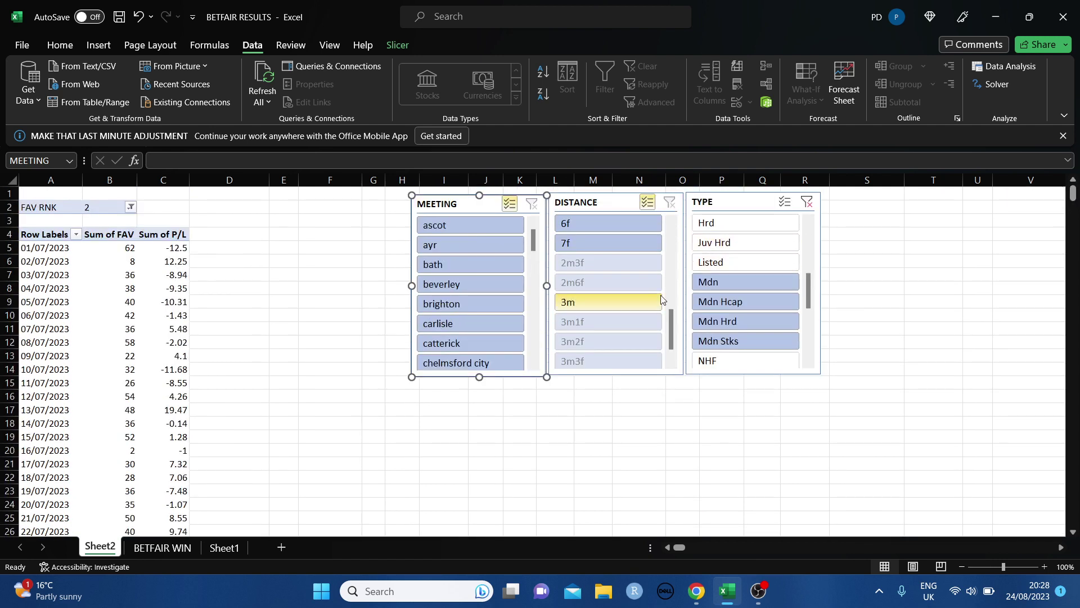
left_click_drag(670, 323, 676, 251)
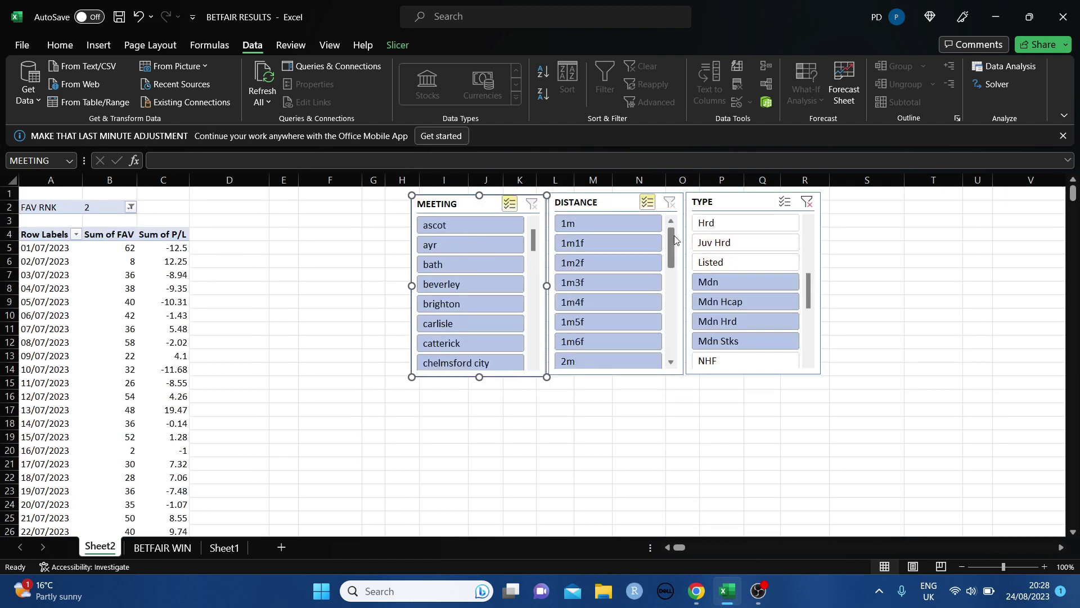
Change the FAV RNK filter from rank 2 to rank 1, showing 31 and 7.78 on 01/07/2023.
left_click(131, 208)
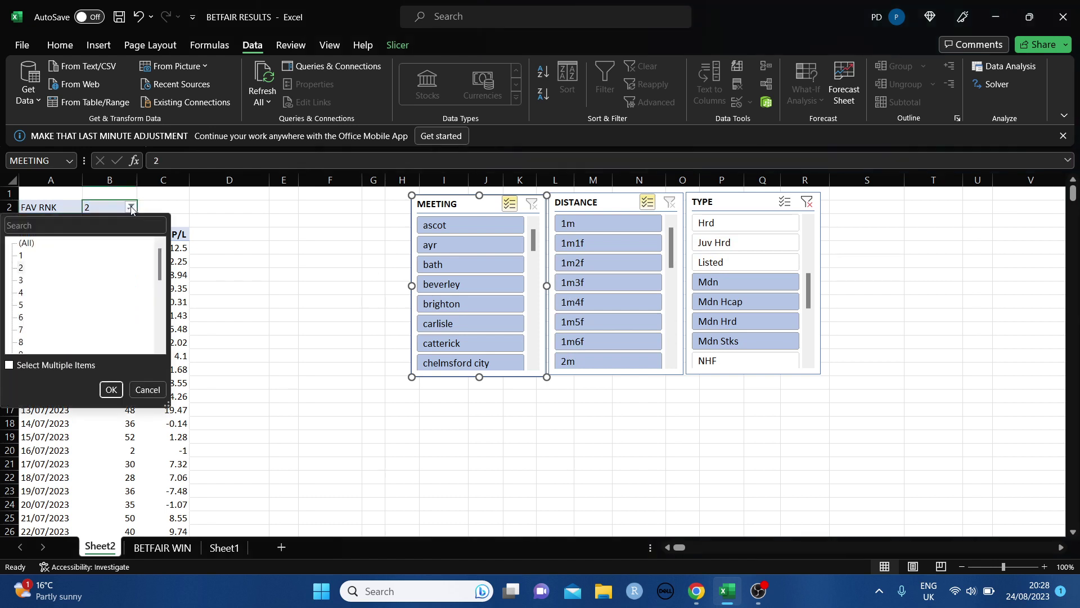
left_click(9, 364)
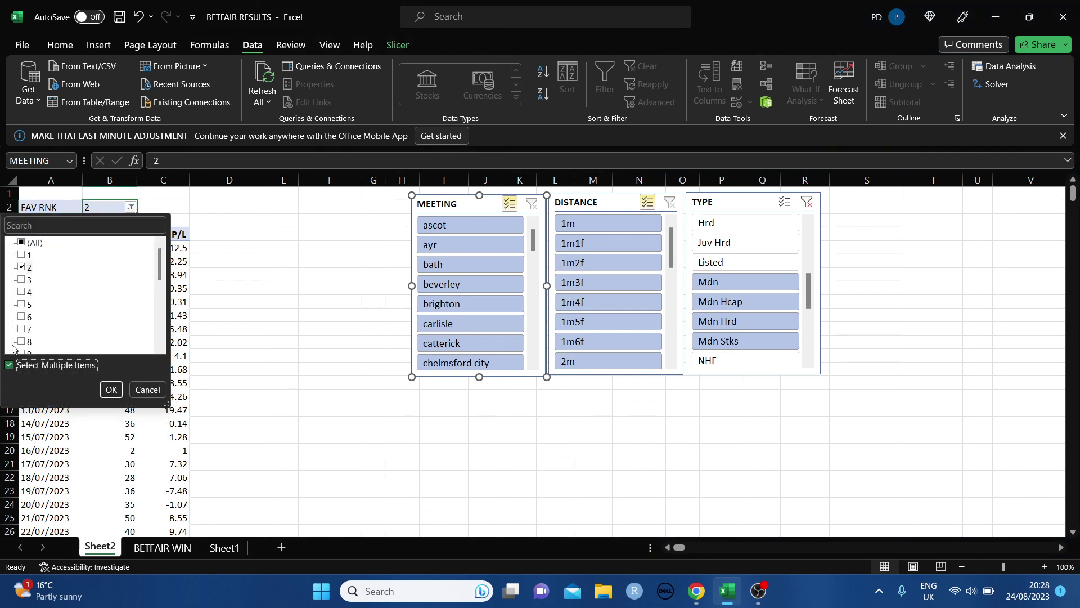
left_click(21, 267)
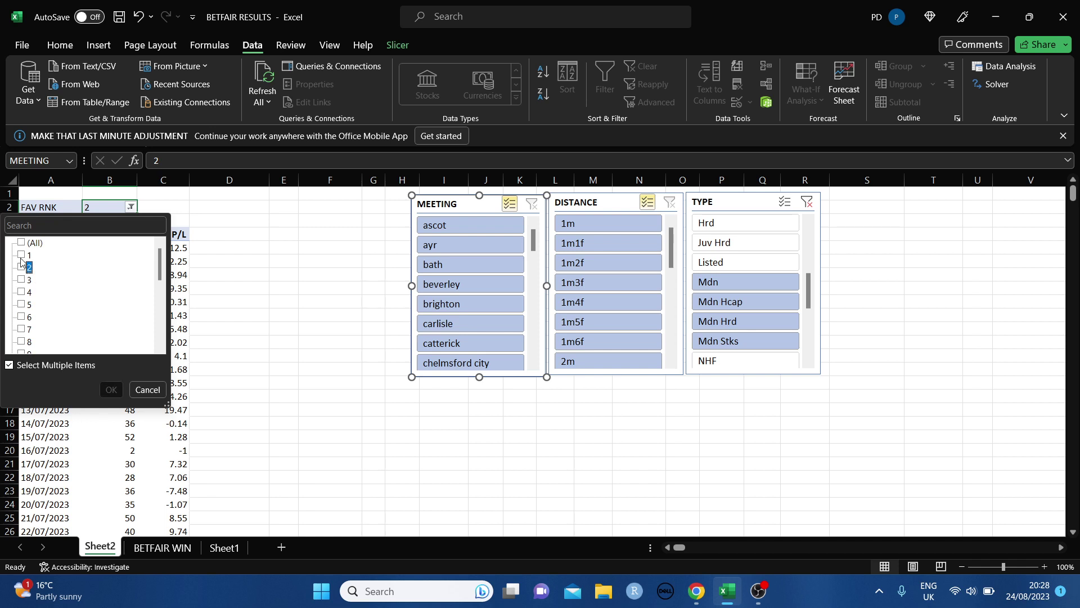
left_click(21, 255)
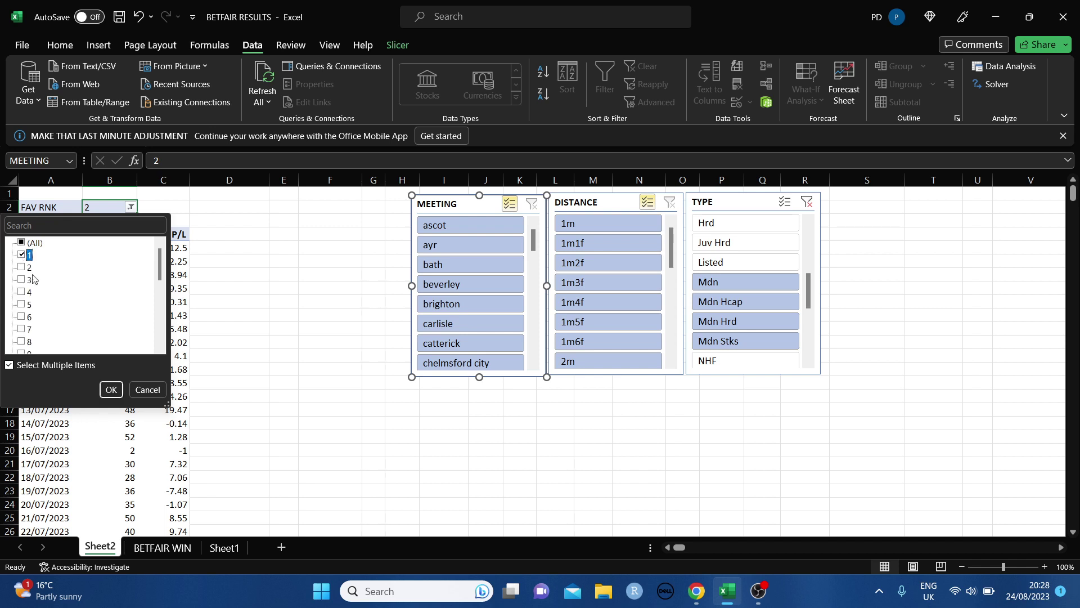
left_click(111, 389)
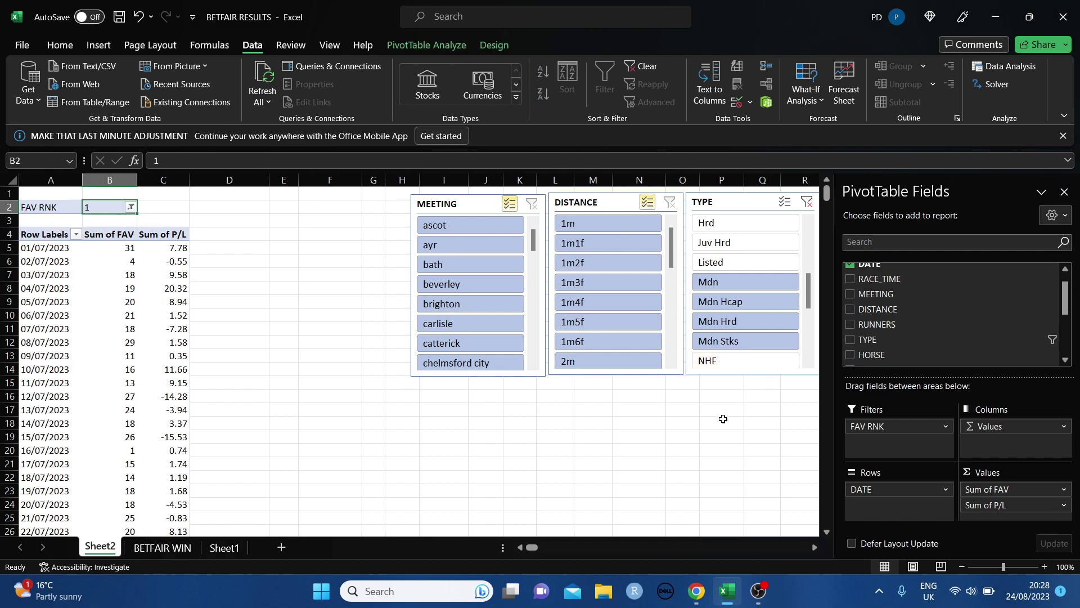
left_click(723, 420)
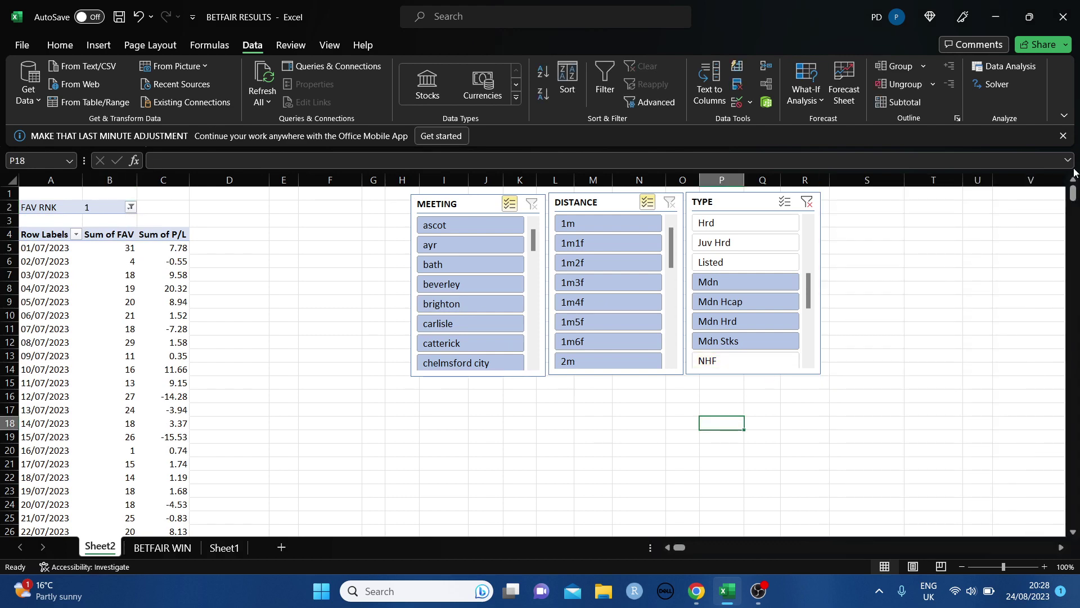
mouse_move(1073, 192)
left_mouse_down()
mouse_move(1075, 206)
mouse_move(1074, 193)
left_mouse_up()
Clear the TYPE slicer so the rank-1 pivot totals 886 and -2.18.
left_click(129, 208)
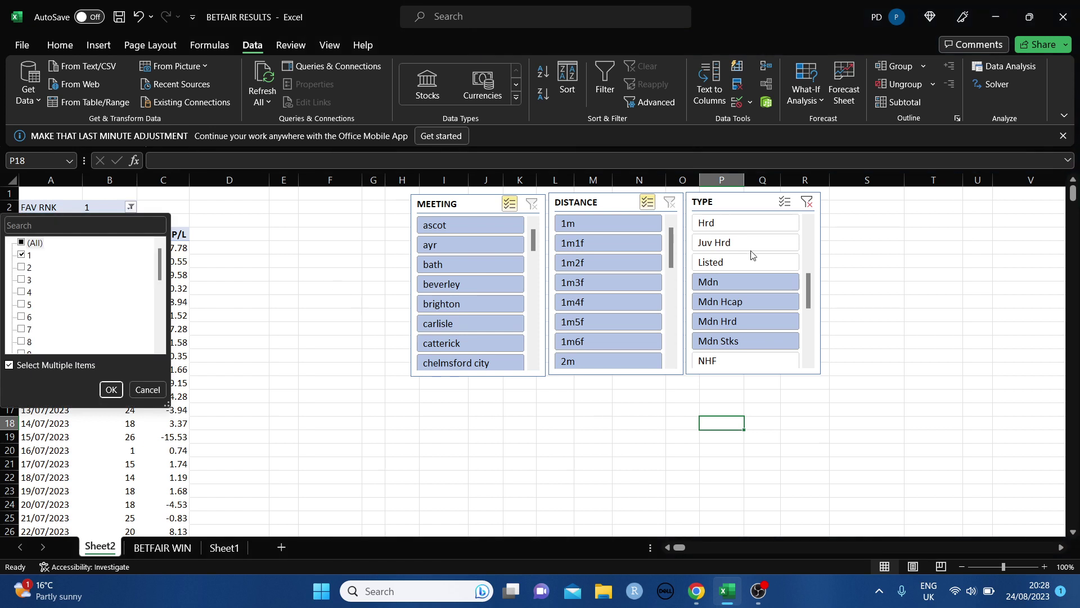
left_click(808, 201)
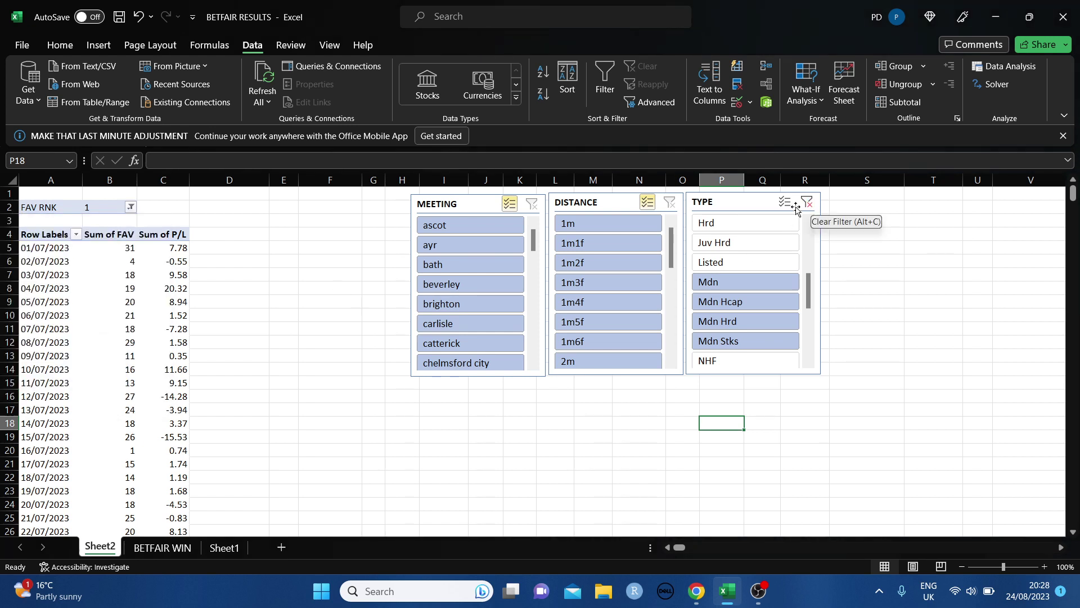
left_click(808, 204)
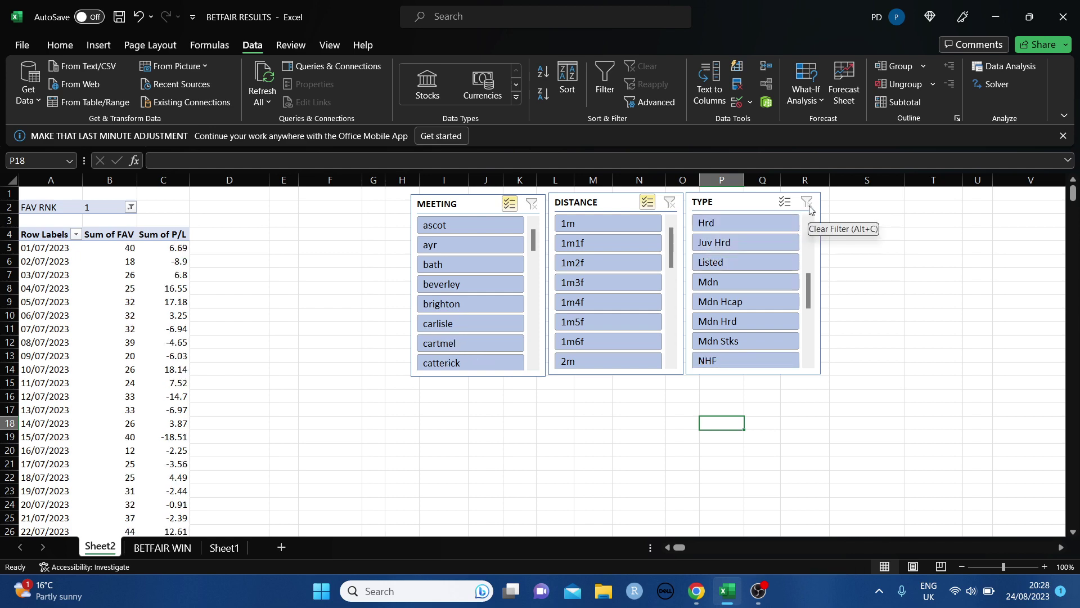
mouse_move(1073, 201)
left_mouse_down()
mouse_move(1076, 213)
mouse_move(1067, 195)
left_mouse_up()
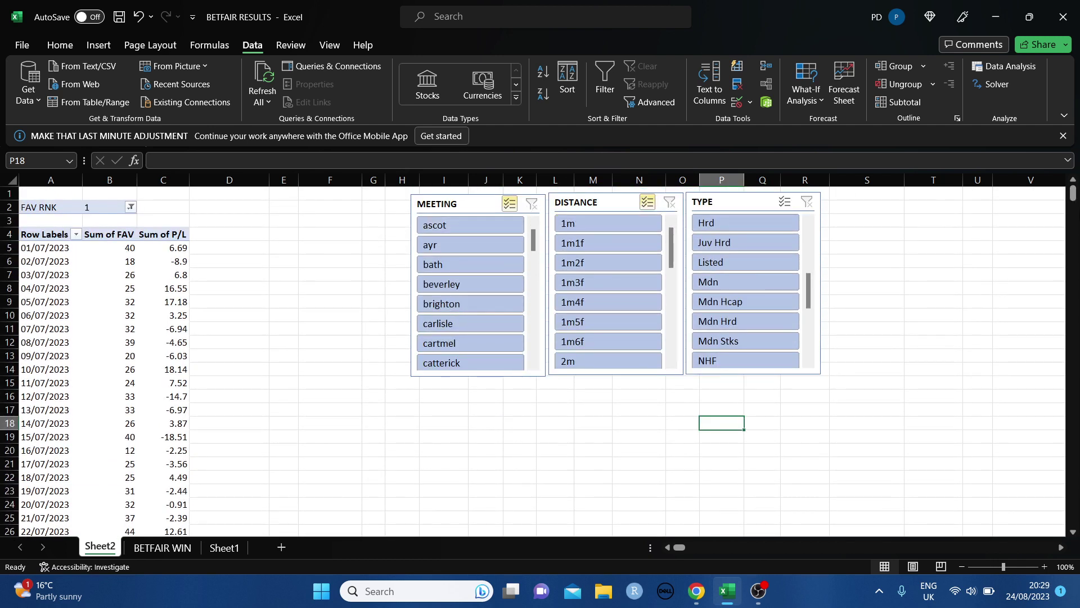
Set the FAV RNK filter to rank 2 only, giving a Grand Total of 1770 and 9.76.
left_click_drag(1073, 193, 1075, 205)
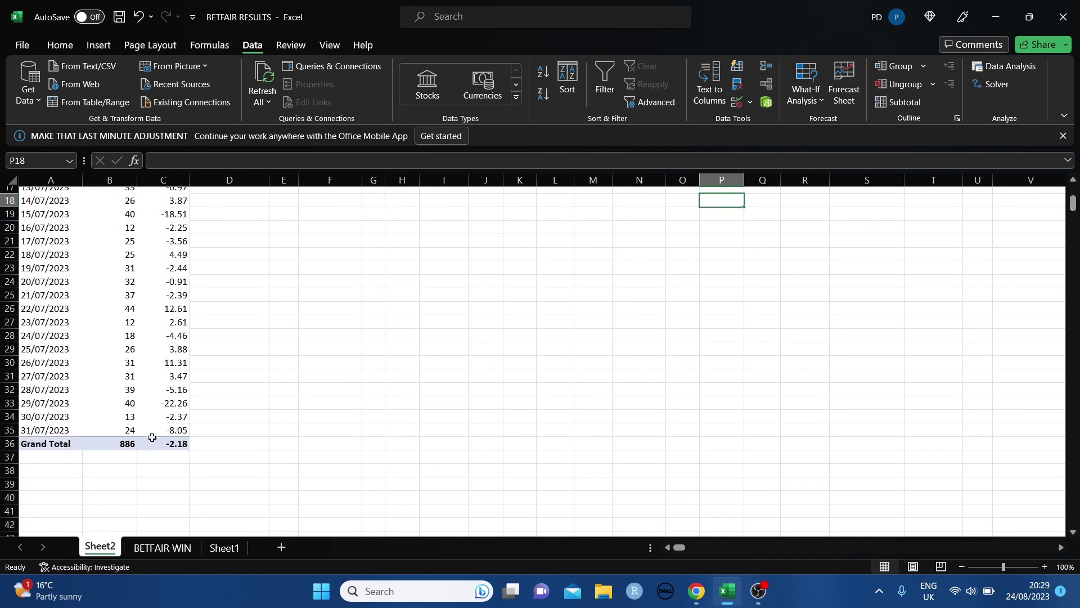
left_click_drag(1074, 212, 1074, 193)
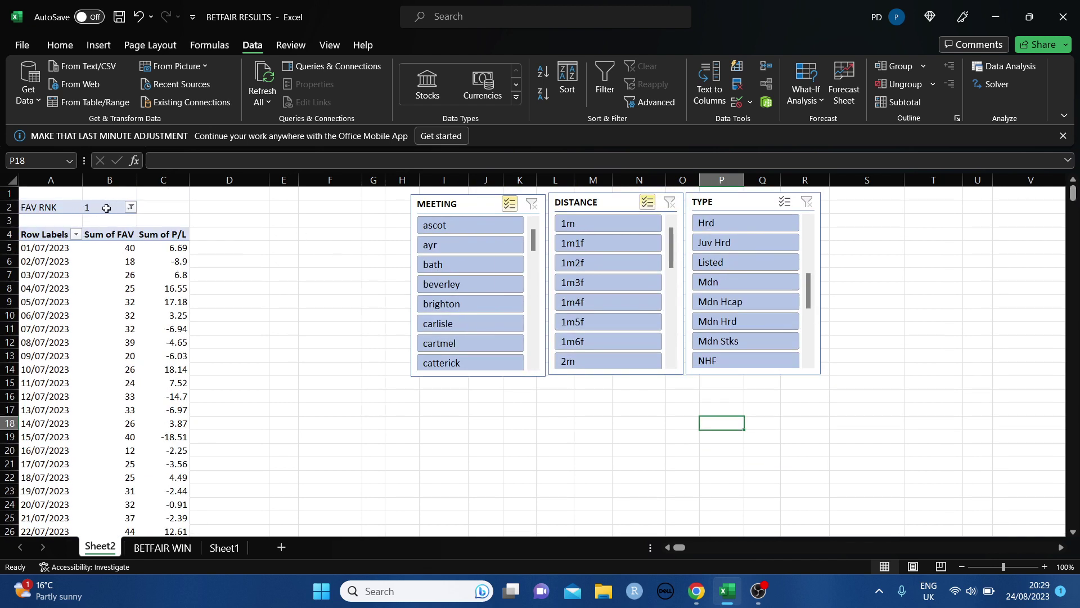
left_click(130, 207)
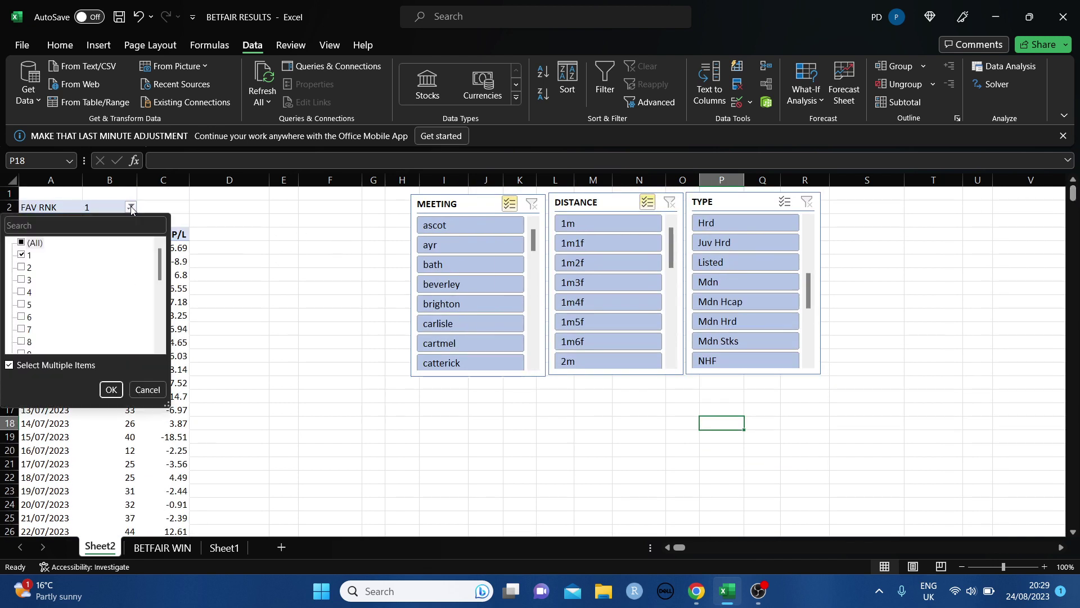
left_click(21, 267)
left_click(21, 255)
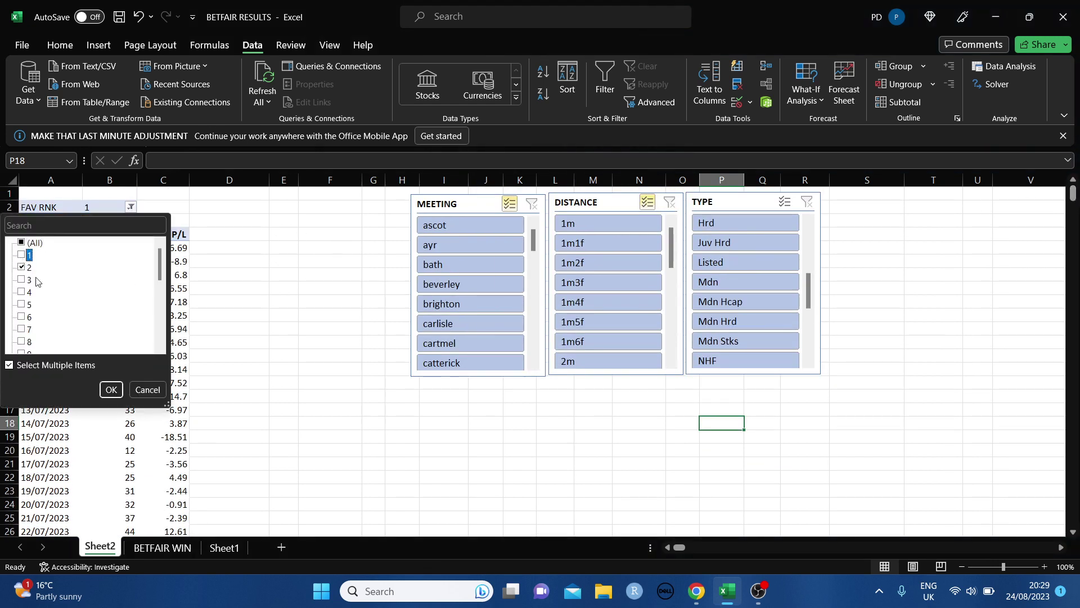
left_click(110, 391)
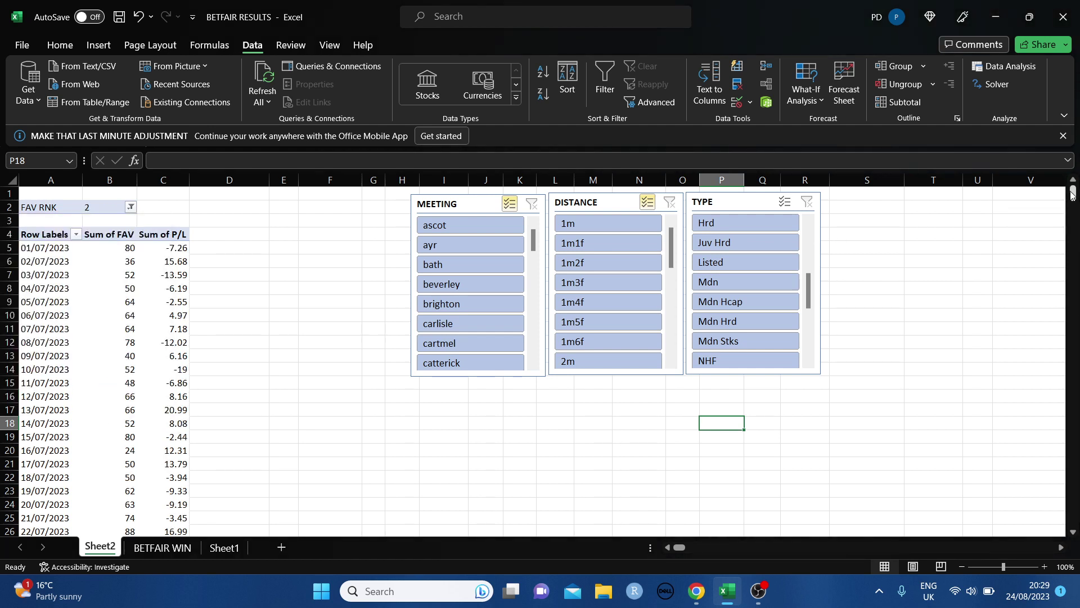
mouse_move(1073, 193)
left_mouse_down()
mouse_move(1074, 208)
mouse_move(1073, 193)
left_mouse_up()
Switch to the BETFAIR WIN sheet showing the 01/07/2023 Newcastle 12:20 race entries.
left_click(168, 547)
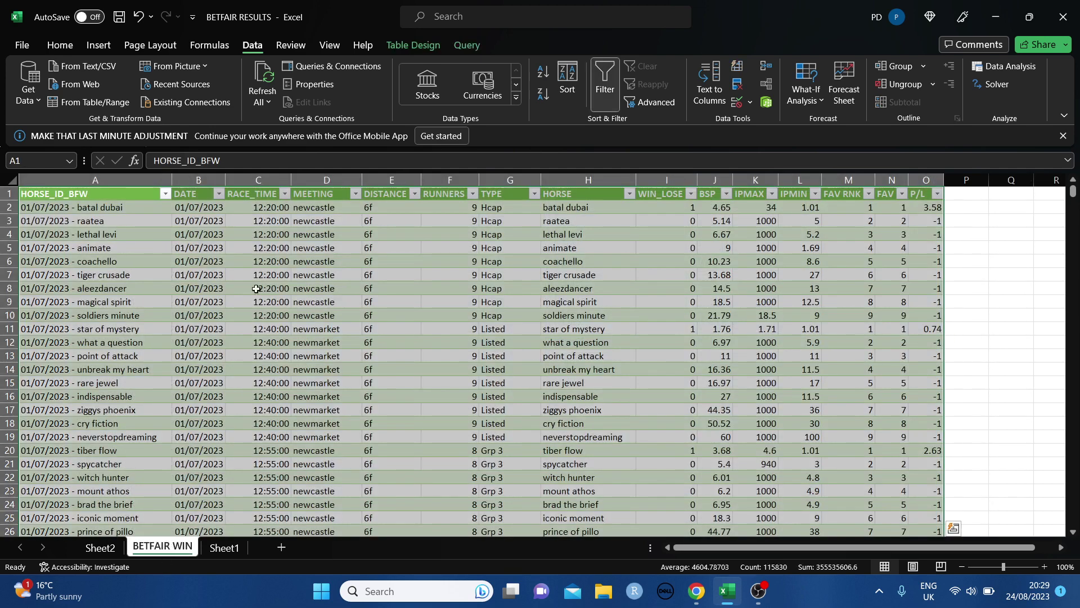